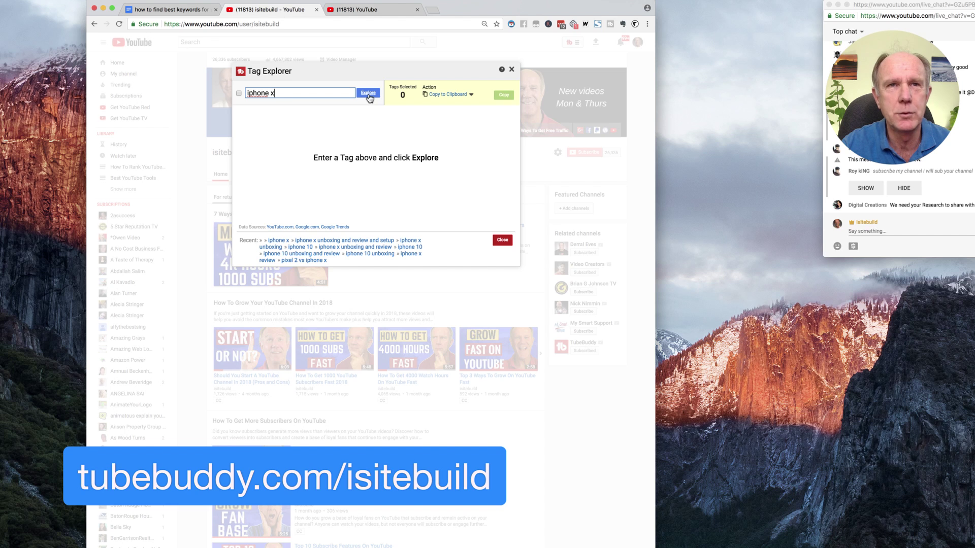
Explore the tag "iphone x" and check the YouTube search results for the most-used tag "samsung galaxy s9"
click(368, 94)
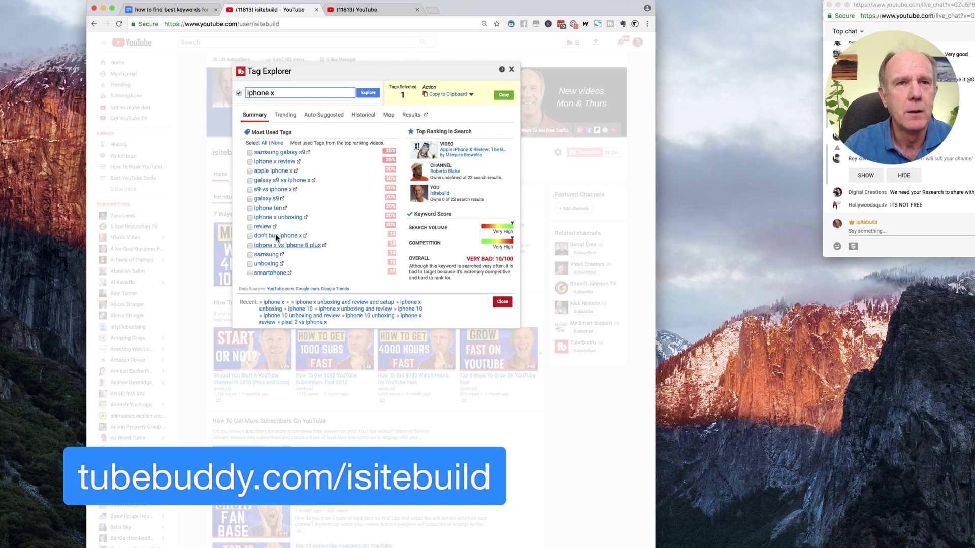
click(308, 153)
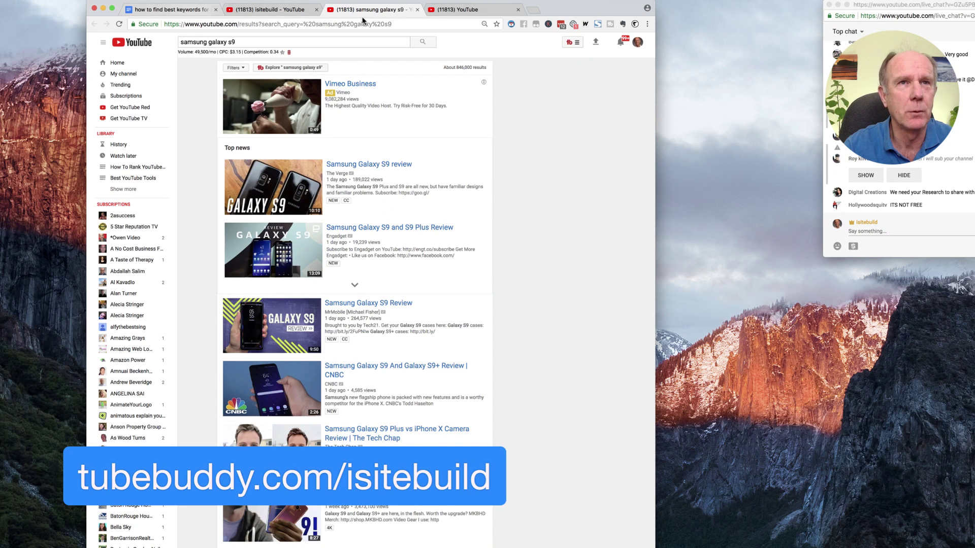
click(416, 11)
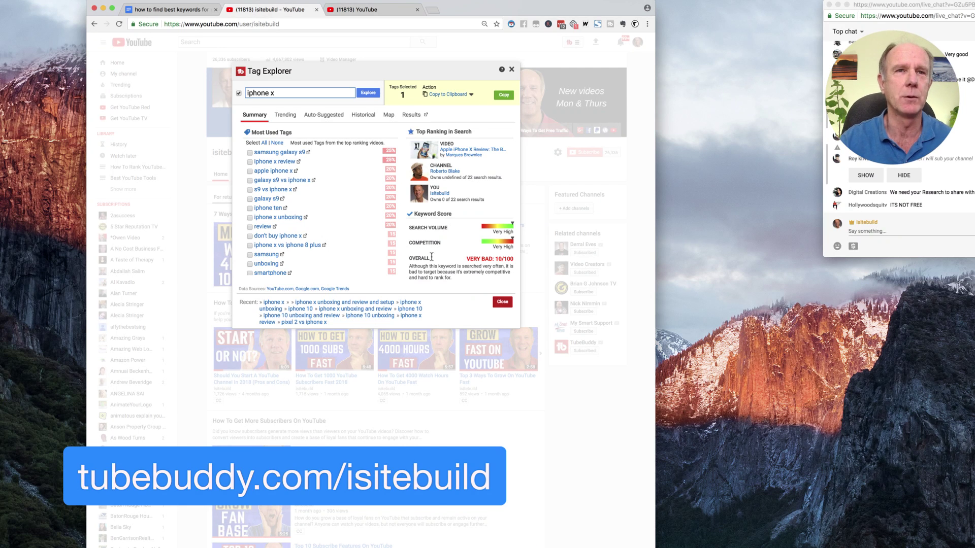
Review the rising and top related queries trending for "iphone x"
click(286, 116)
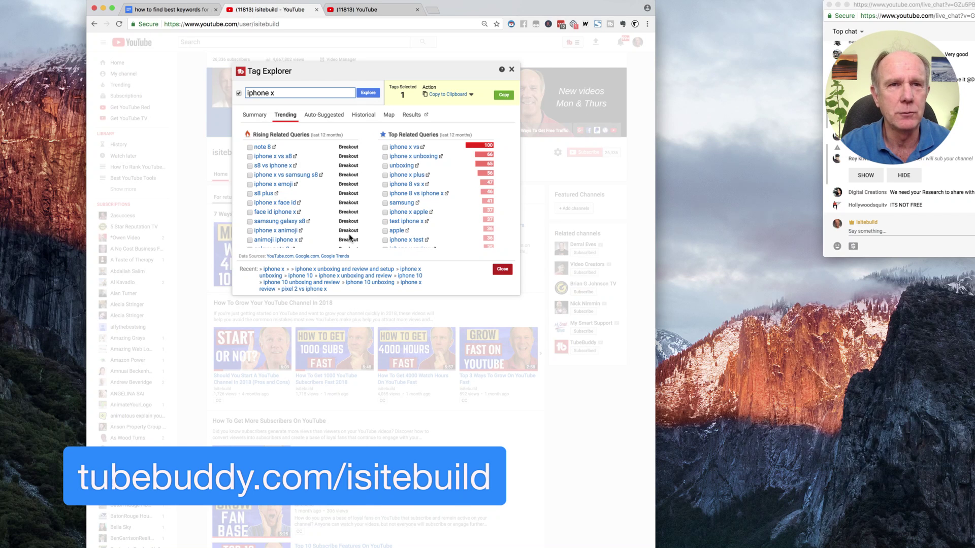
scroll(295, 223, down, 2)
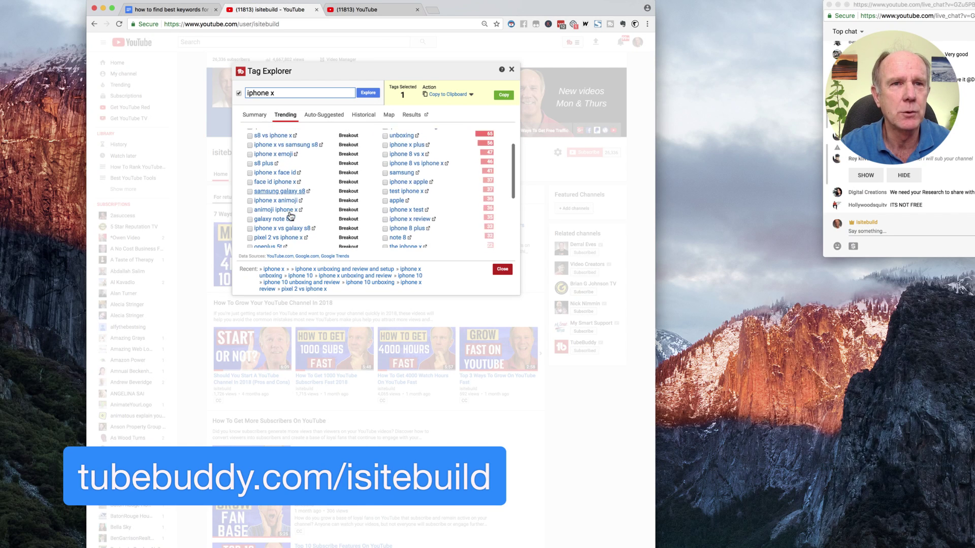
scroll(290, 216, down, 3)
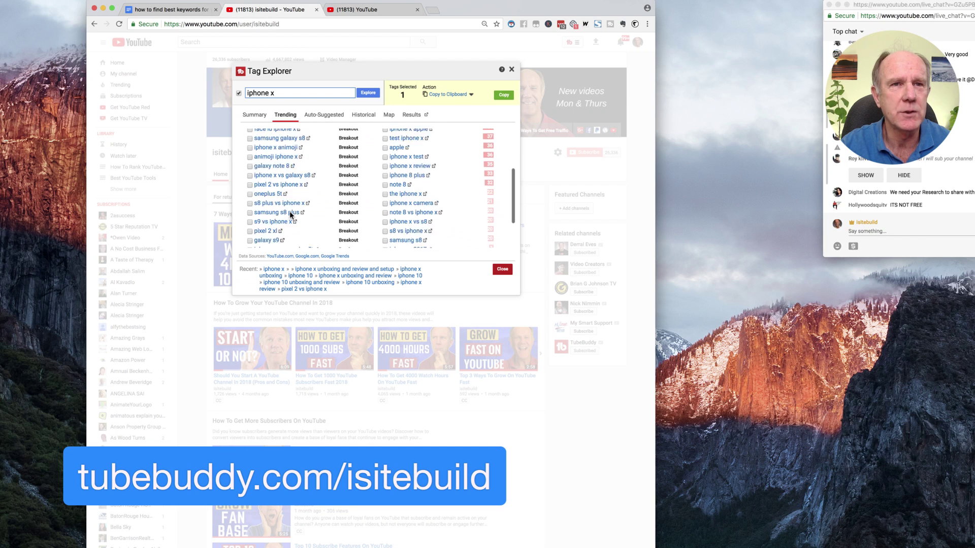
scroll(291, 215, down, 2)
scroll(291, 215, up, 6)
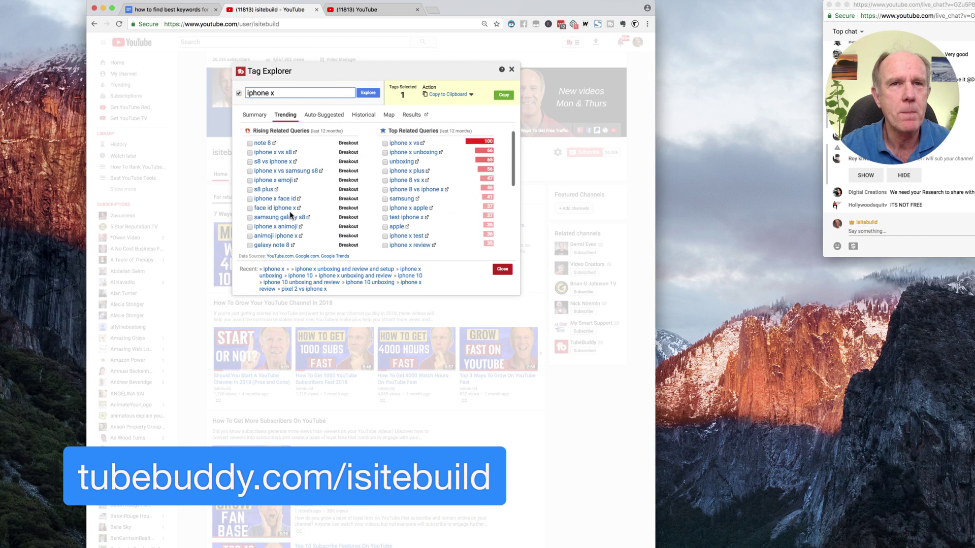
scroll(291, 215, up, 1)
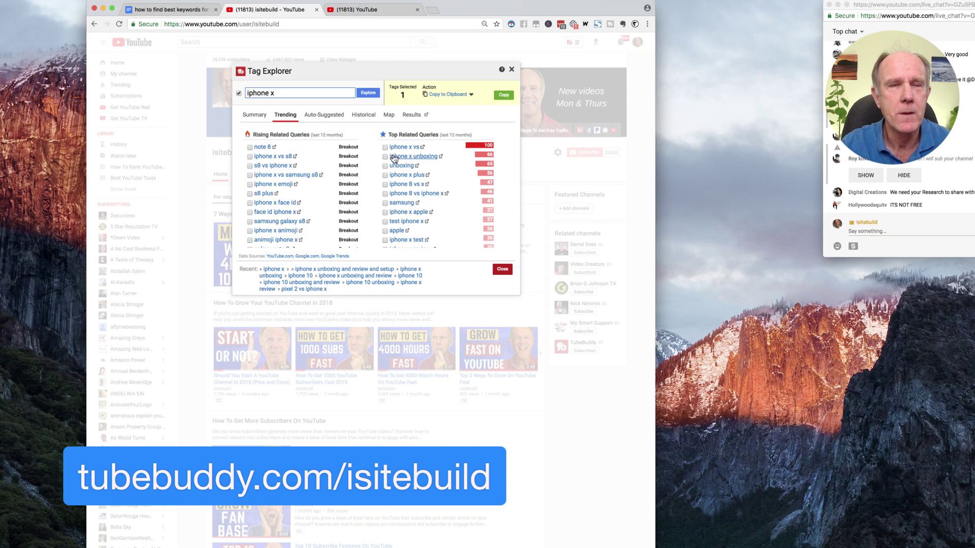
Examine the auto-suggested tags, historical interest, regional search interest in Canada and video results for "iphone x"
click(323, 117)
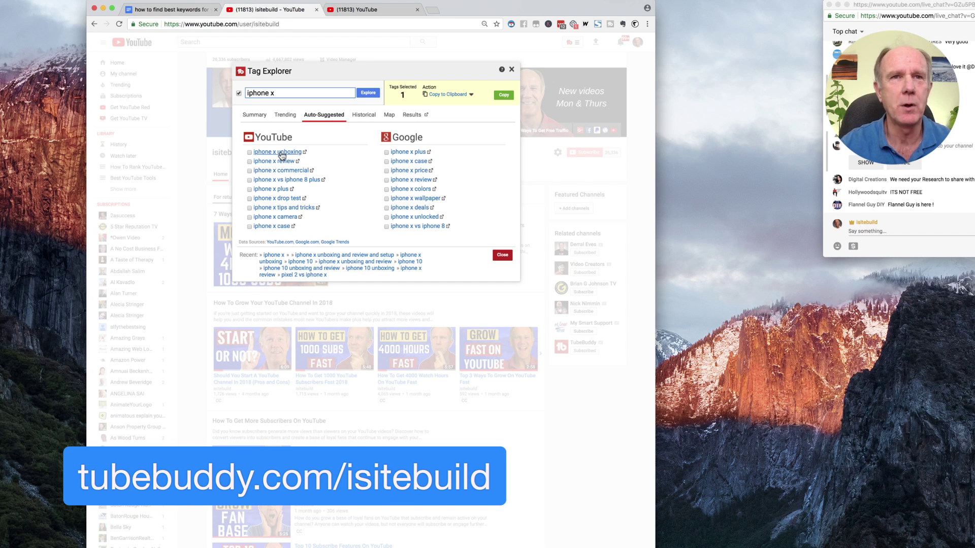
click(364, 116)
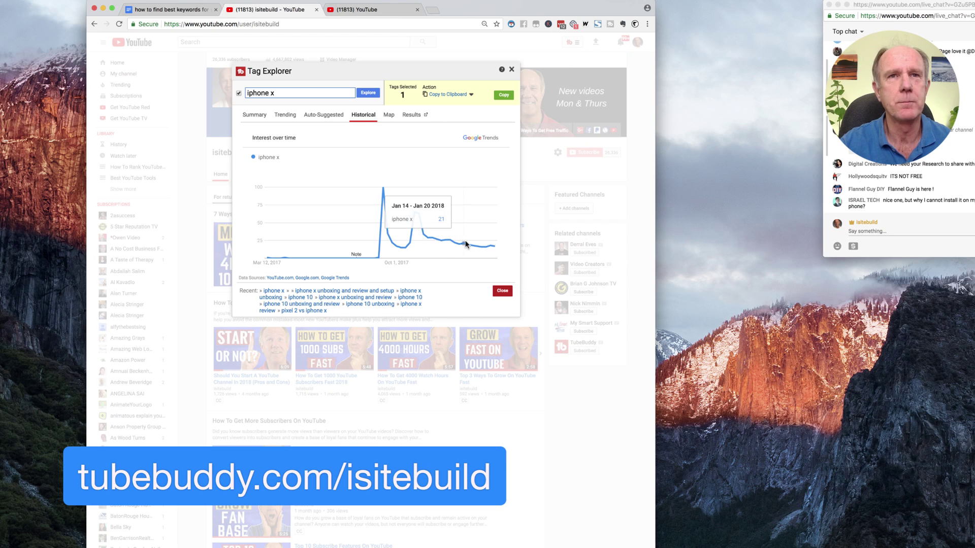
click(388, 116)
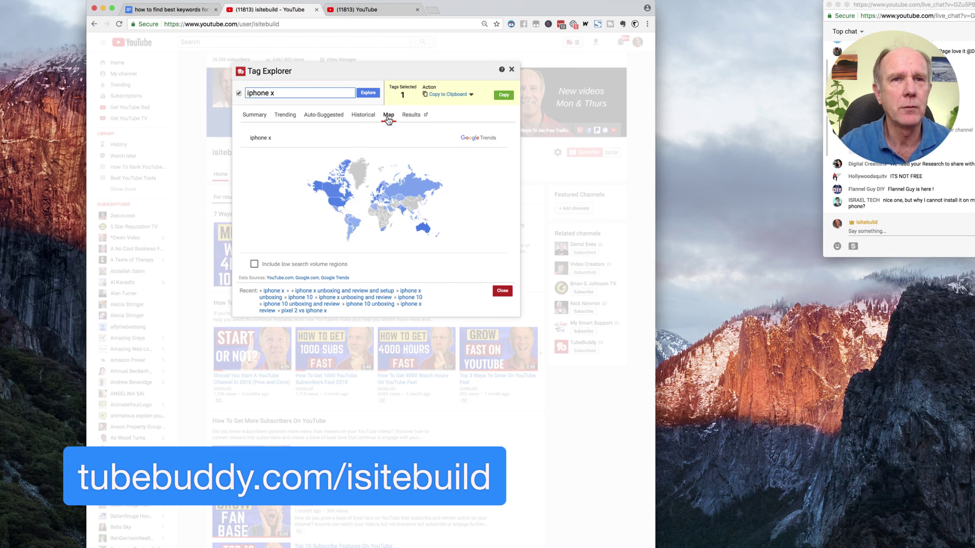
mouse_move(425, 231)
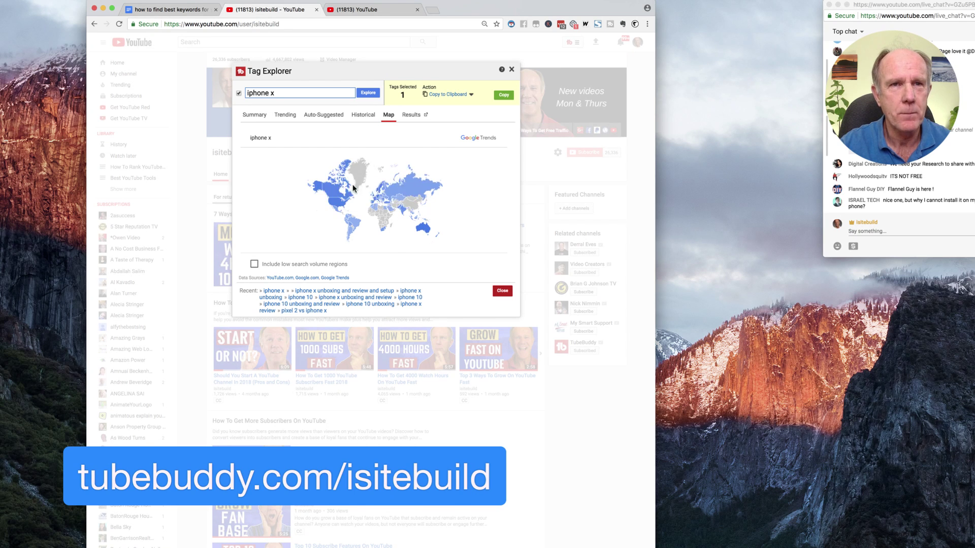
mouse_move(336, 194)
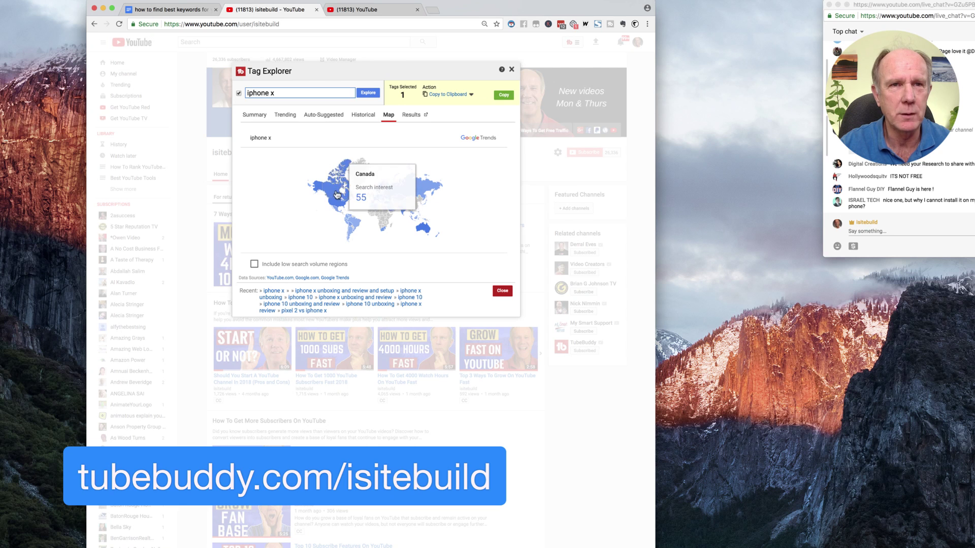
click(411, 117)
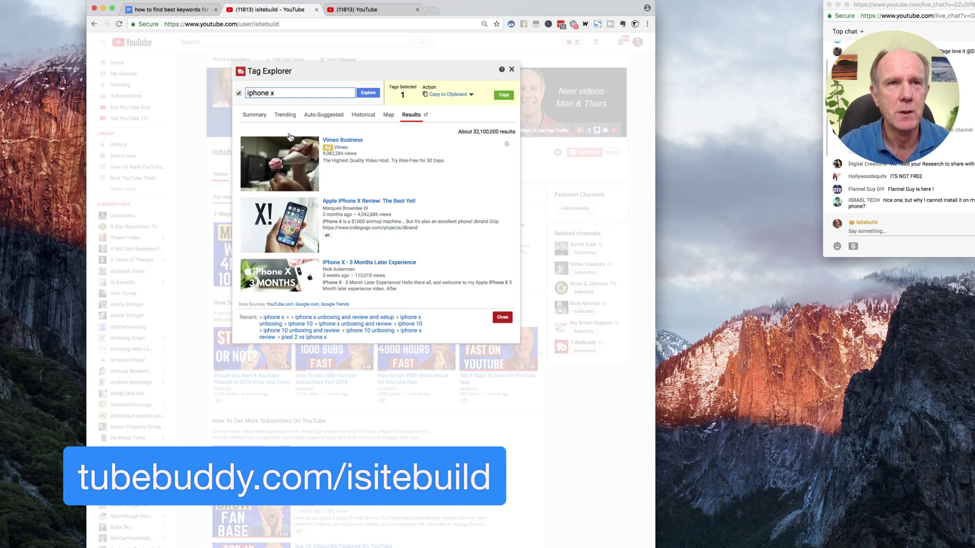
Review the keyword summary for "iphone x" and explore the YouTube auto-suggested tag "iphone x unboxing"
click(256, 117)
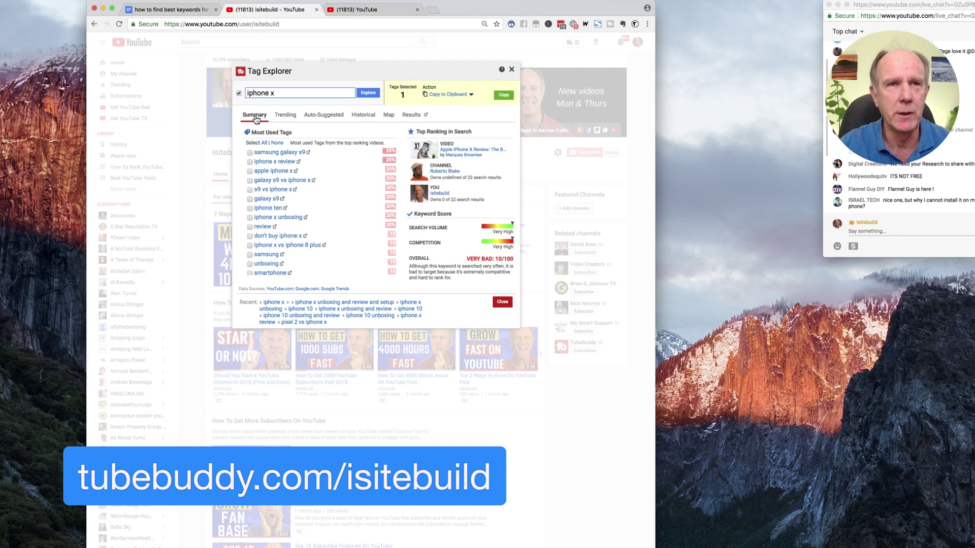
click(321, 117)
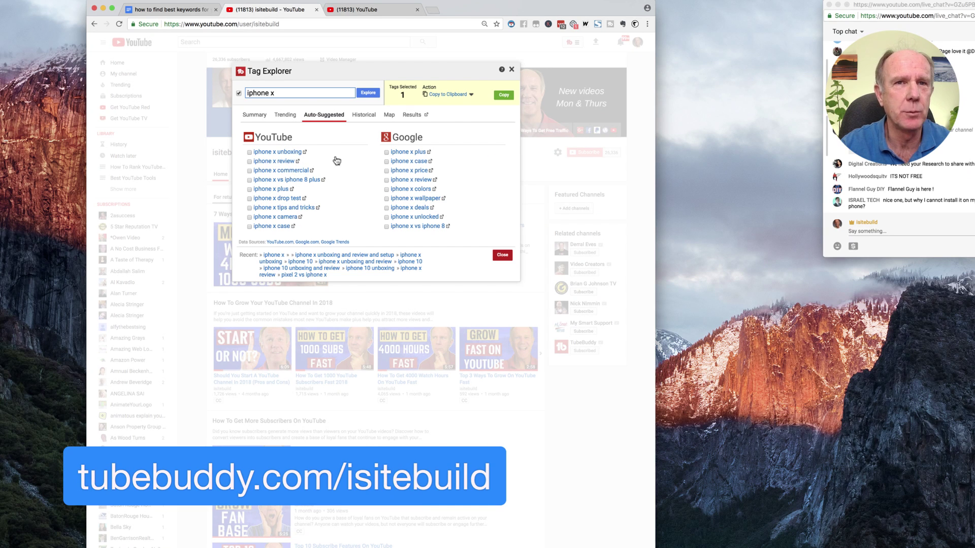
click(280, 155)
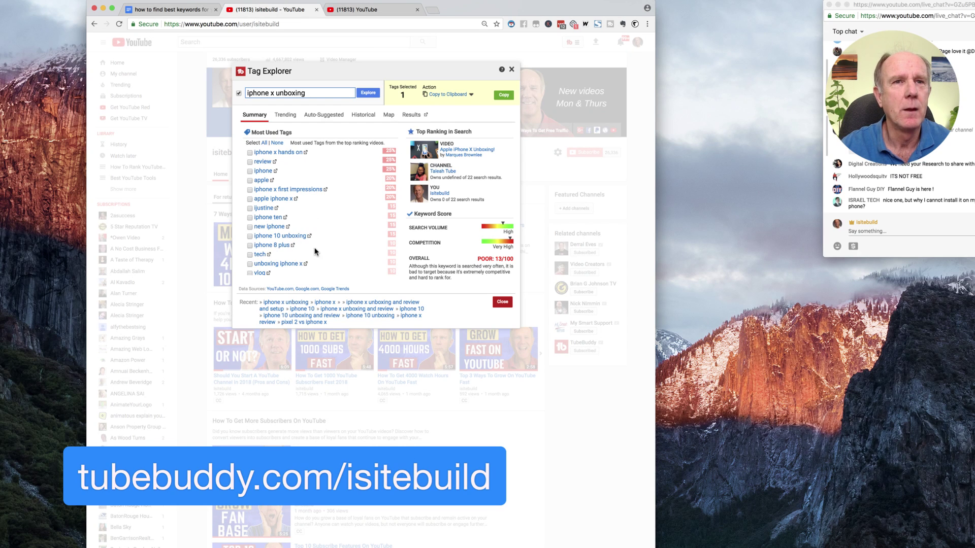
Explore the YouTube auto-suggested tag "iphone x unboxing and review and setup" and check its suggestions and keyword summary
click(323, 116)
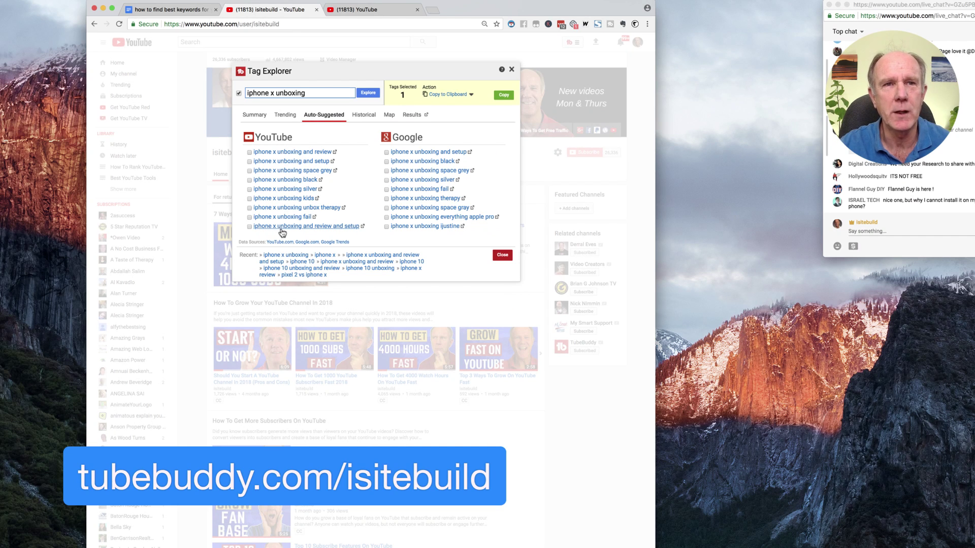
click(348, 230)
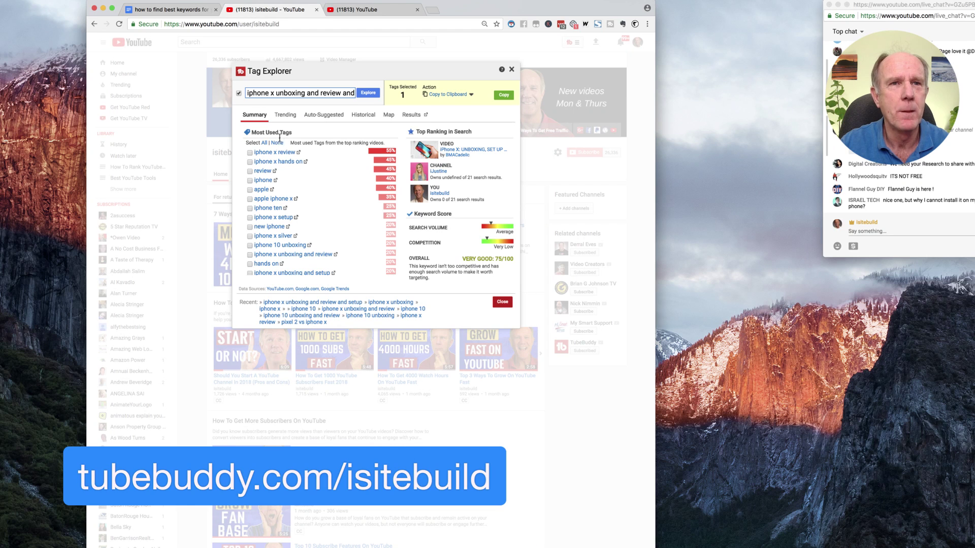
click(316, 118)
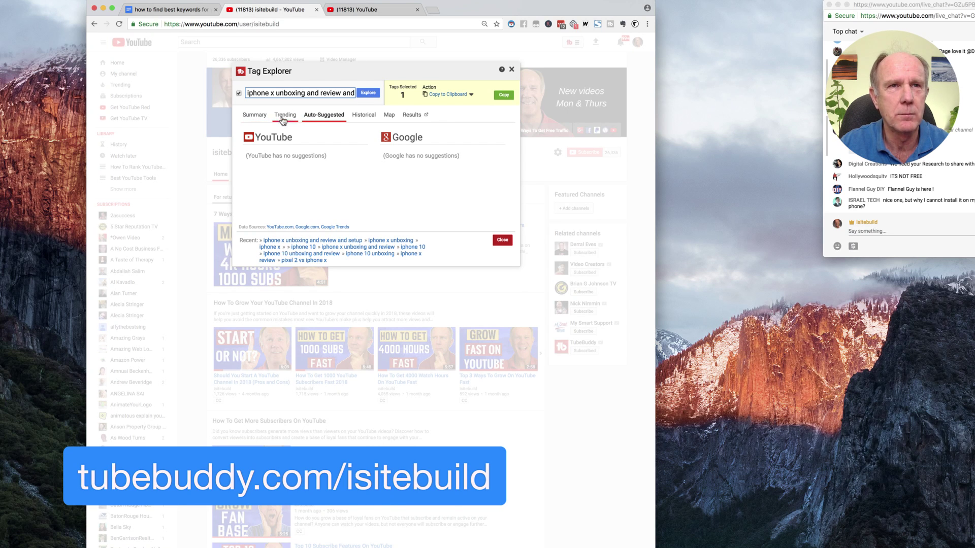
click(261, 119)
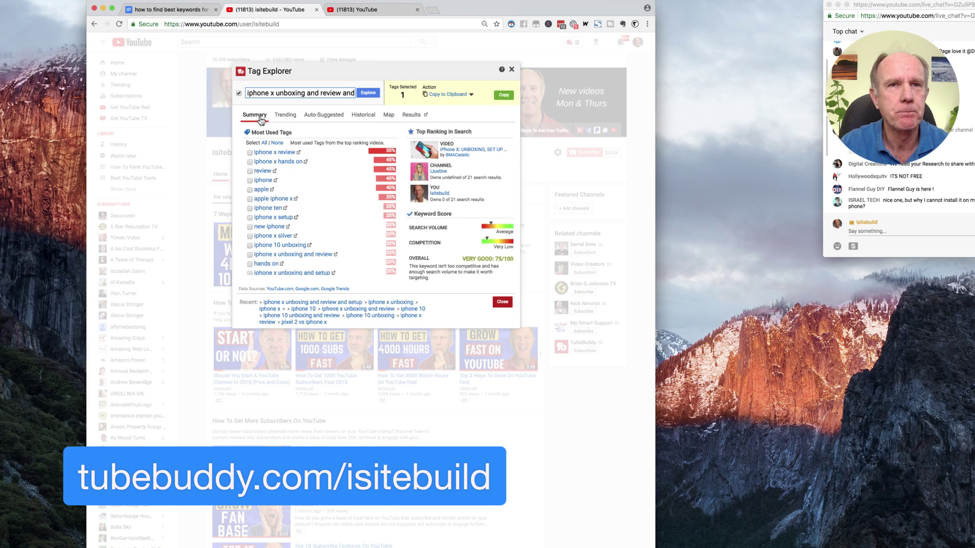
Open the top-ranking video for the keyword, pause it, and show the search rankings of its tags in Videolytics
click(468, 154)
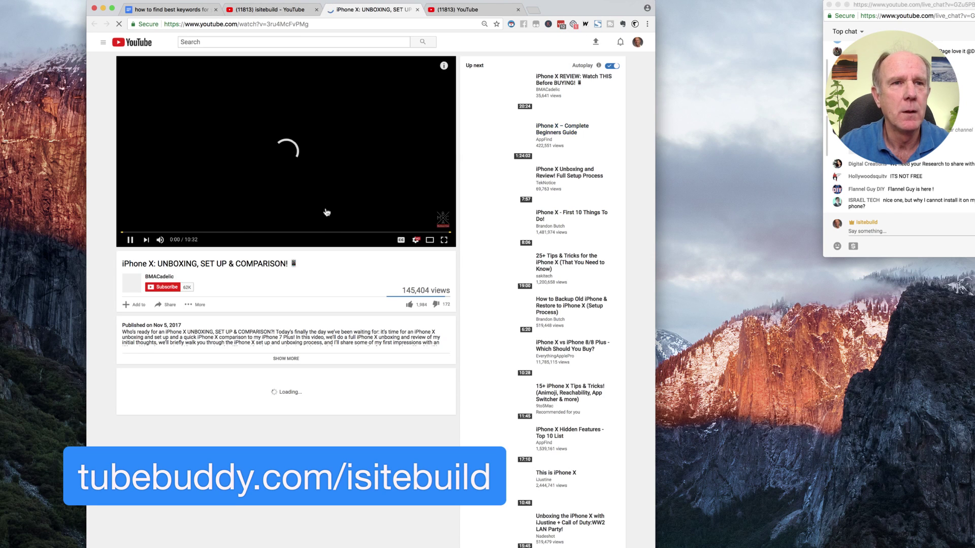
click(291, 200)
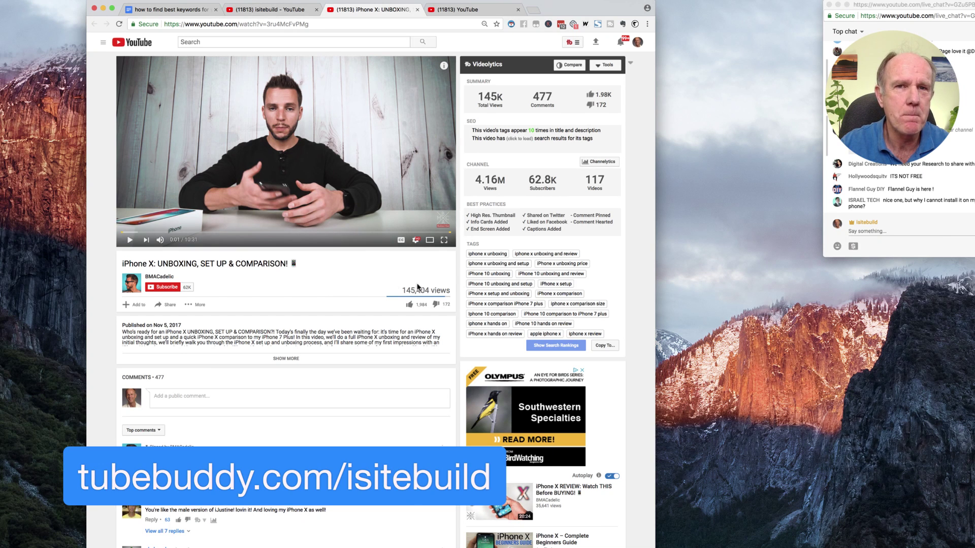
drag(562, 10, 429, 11)
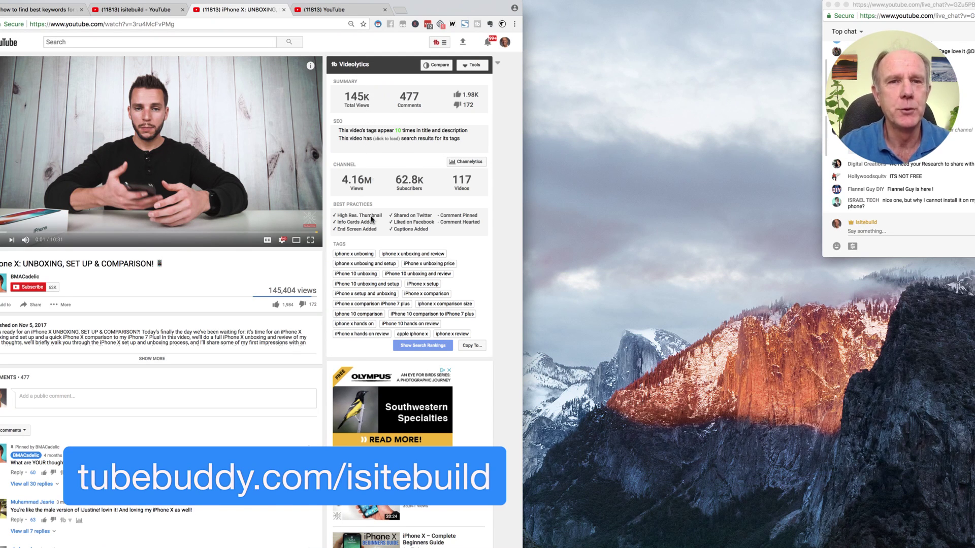
click(423, 346)
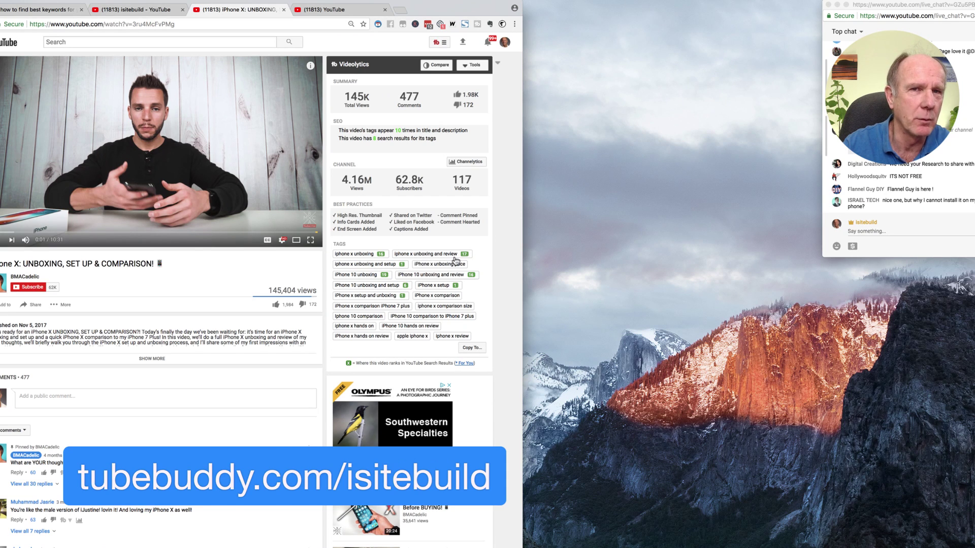
drag(459, 255, 410, 292)
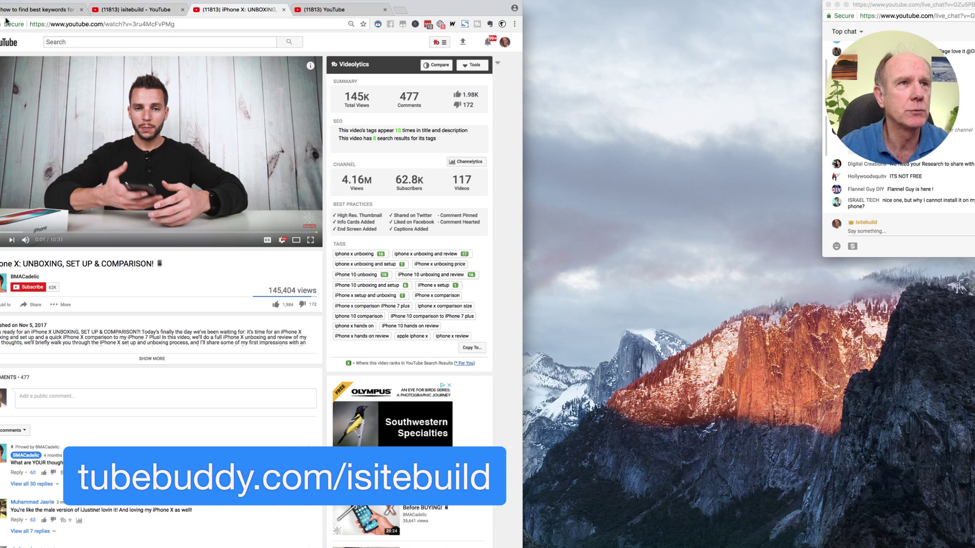
Return to the Tag Explorer and check the YouTube search results for the most-used tag "iphone x unboxing and setup"
click(320, 11)
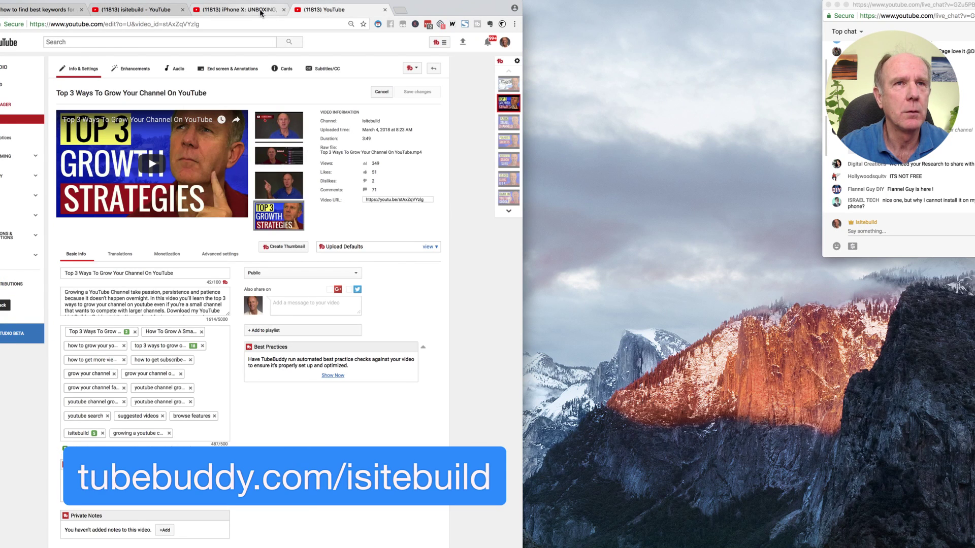
click(246, 10)
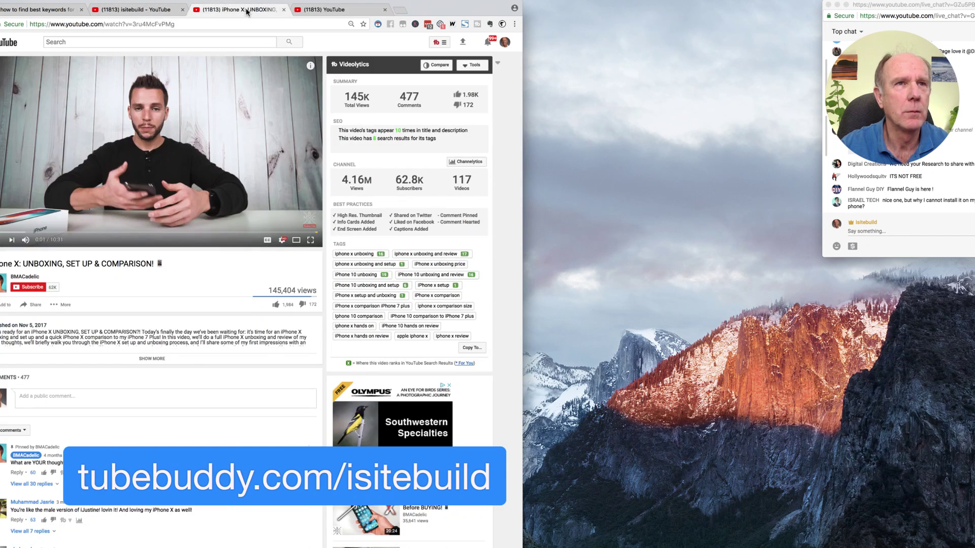
click(132, 10)
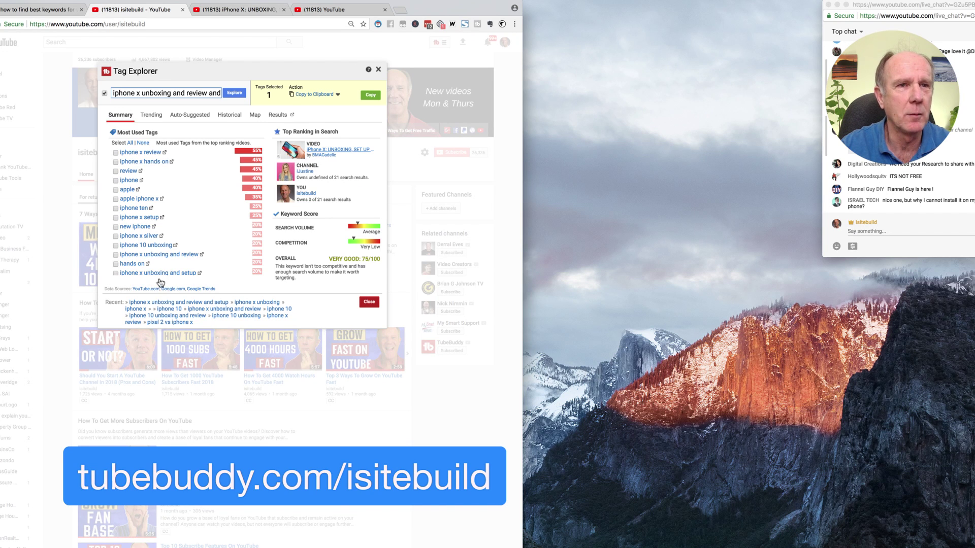
scroll(165, 279, down, 1)
scroll(165, 276, down, 1)
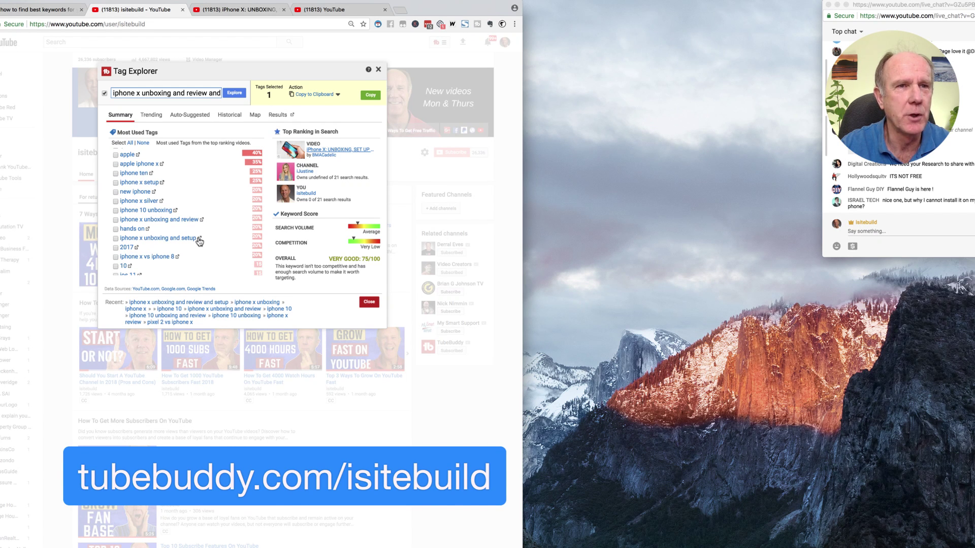
click(199, 239)
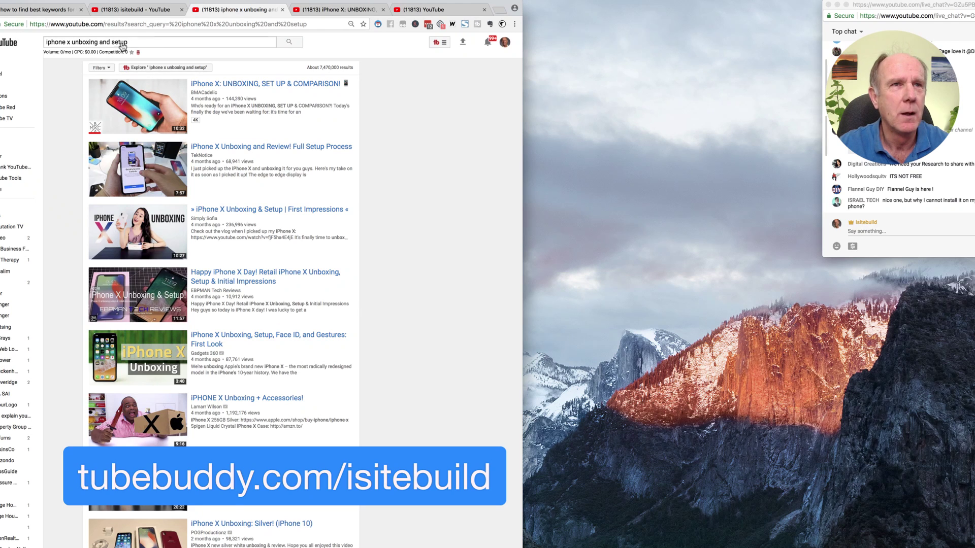
click(152, 14)
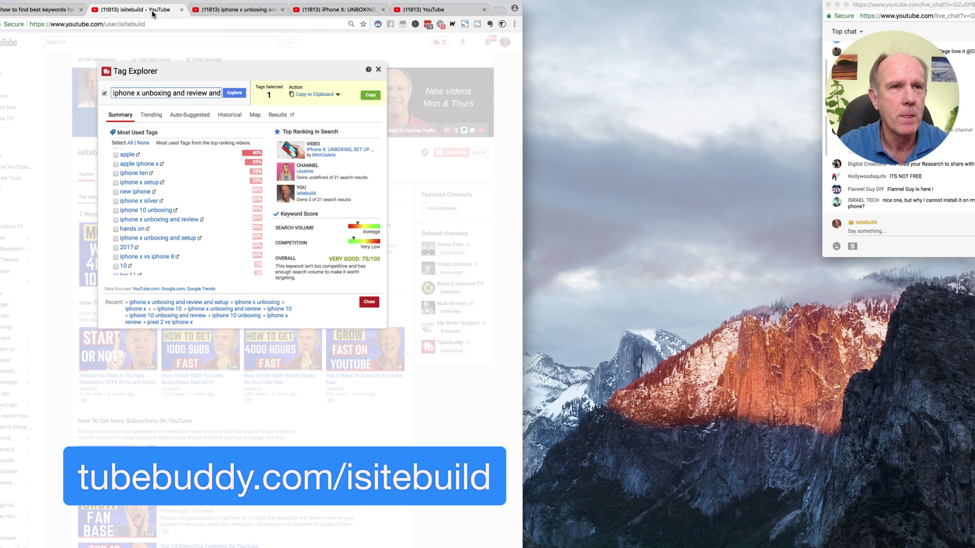
Close the Tag Explorer and bring up the edit page of the video "Top 3 Ways To Grow Your Channel On YouTube"
click(378, 73)
scroll(221, 335, down, 1)
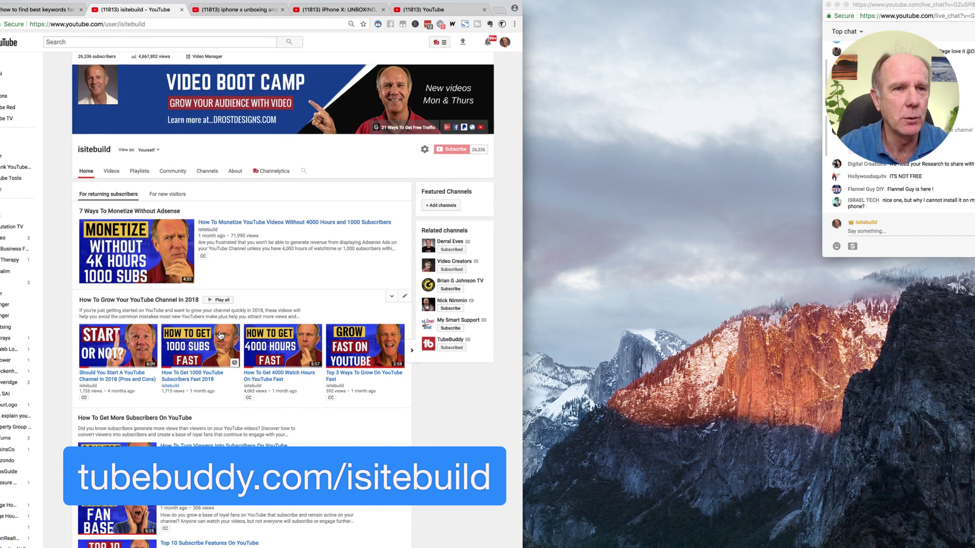
scroll(221, 335, down, 1)
click(319, 11)
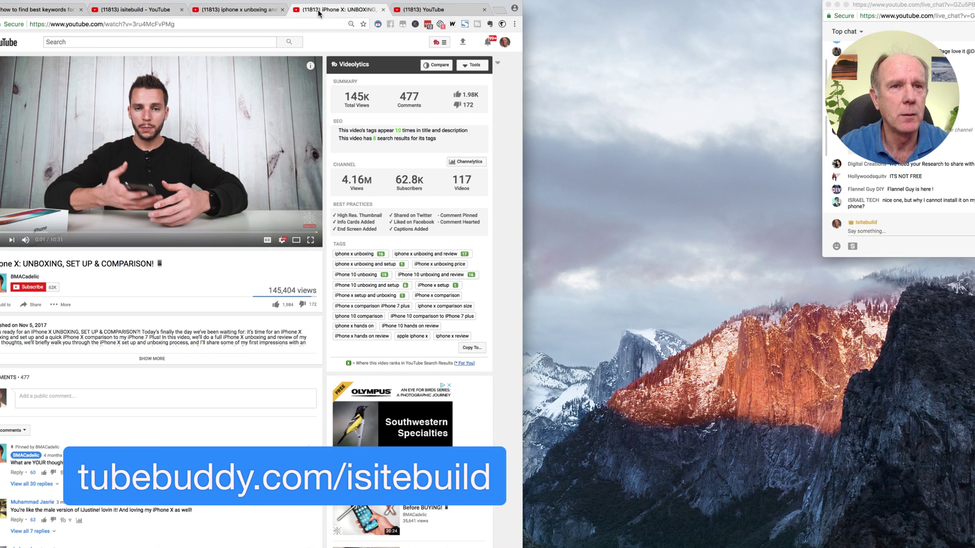
click(423, 9)
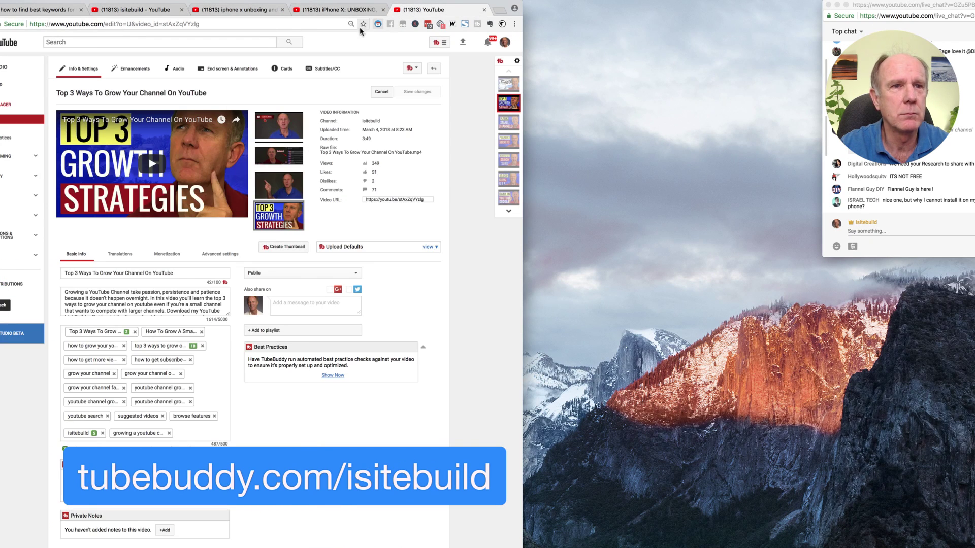
Review TubeBuddy's suggested tags for this video, both for search and for related videos, and close the suggestions
scroll(96, 172, down, 2)
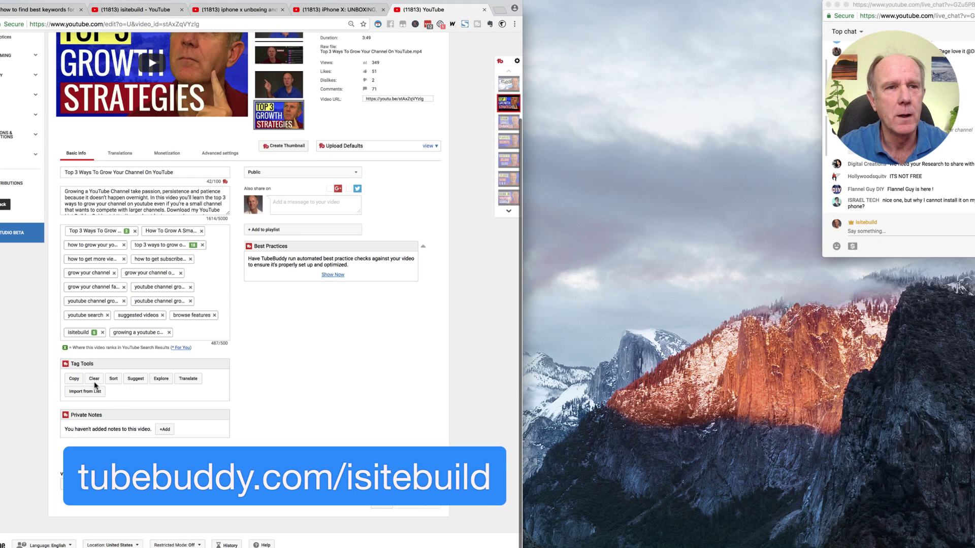
click(136, 379)
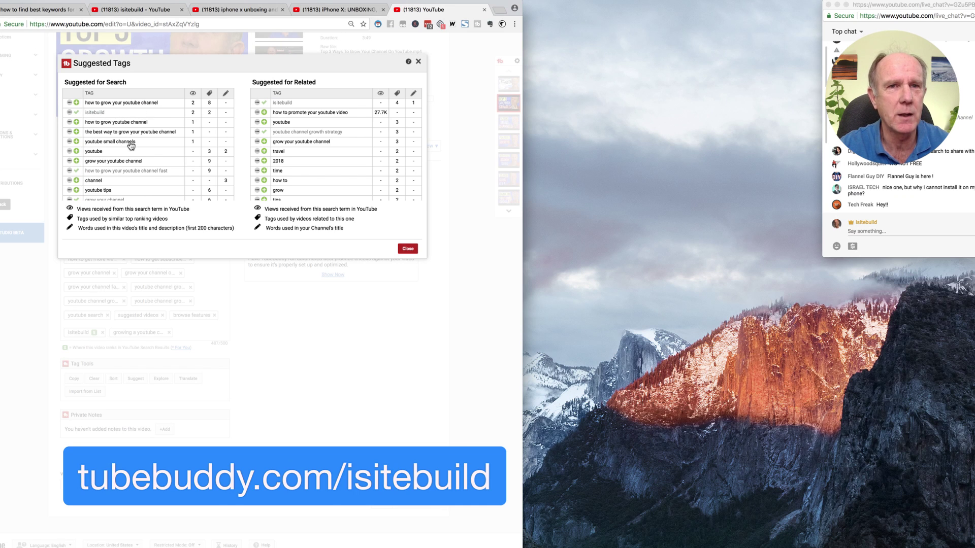
click(407, 250)
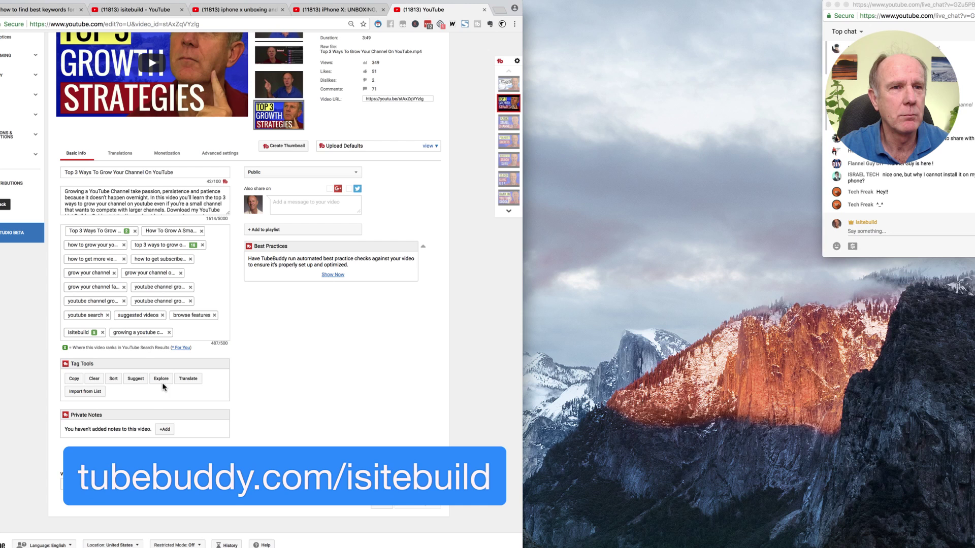
Explore the video's full title "Top 3 Ways To Grow Your Channel On YouTube" as a tag in the Tag Explorer, check its summary, and close it
double_click(155, 173)
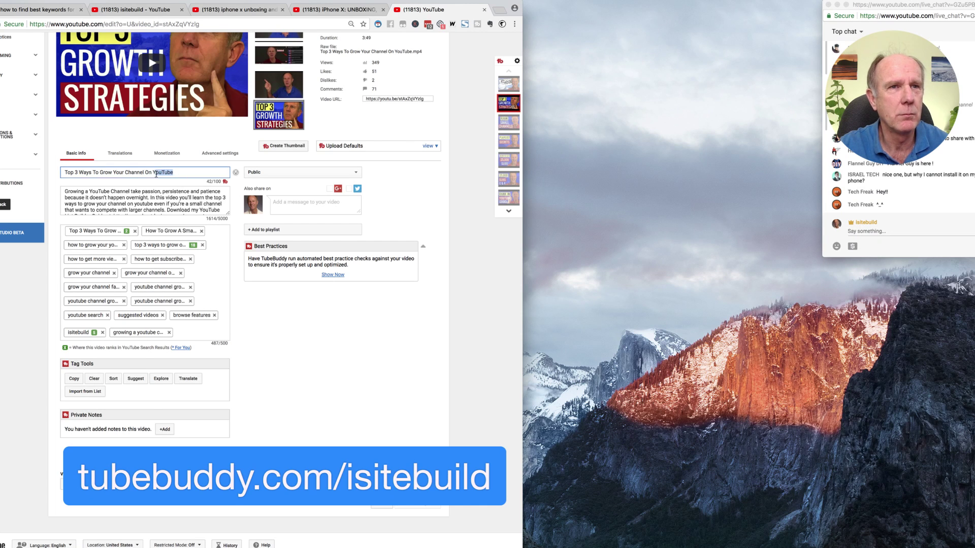
drag(155, 172, 52, 175)
key(super+c)
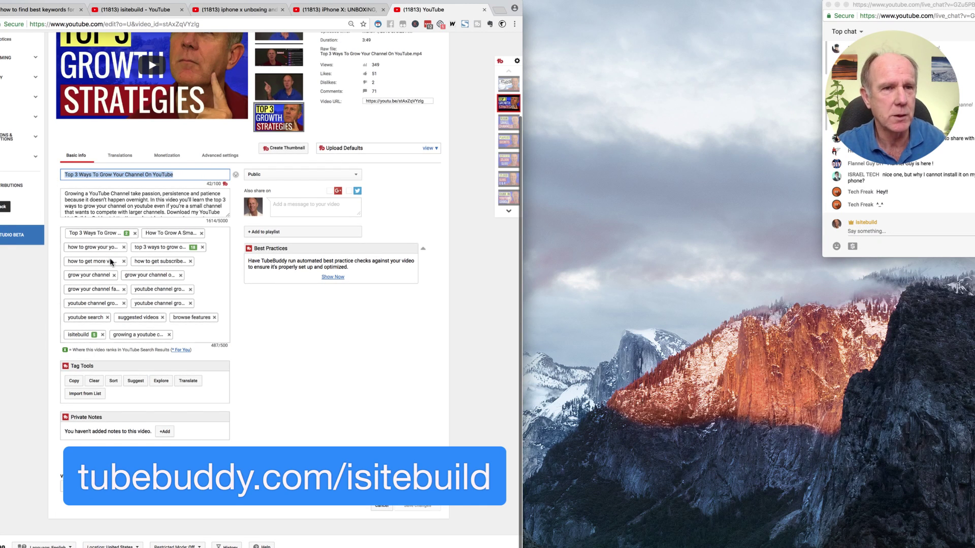
click(160, 382)
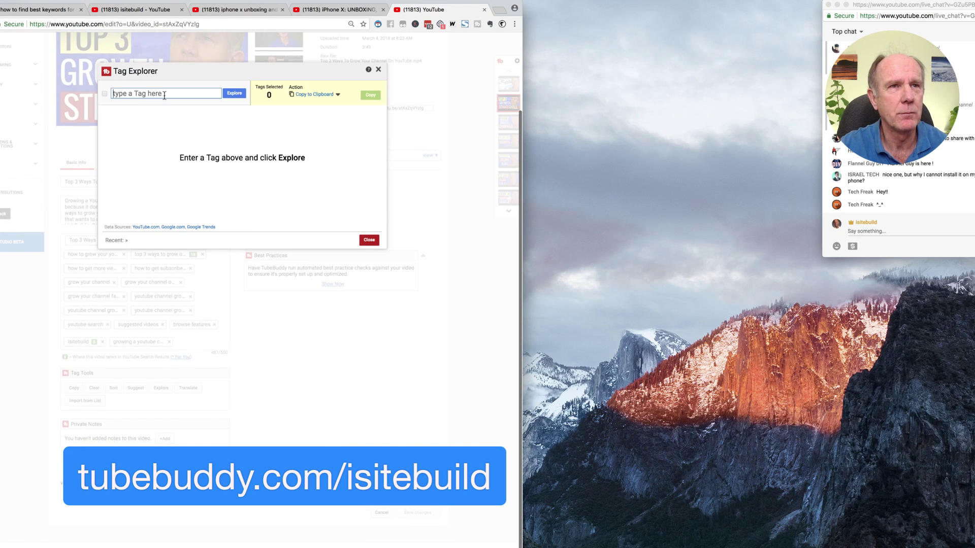
key(super+v)
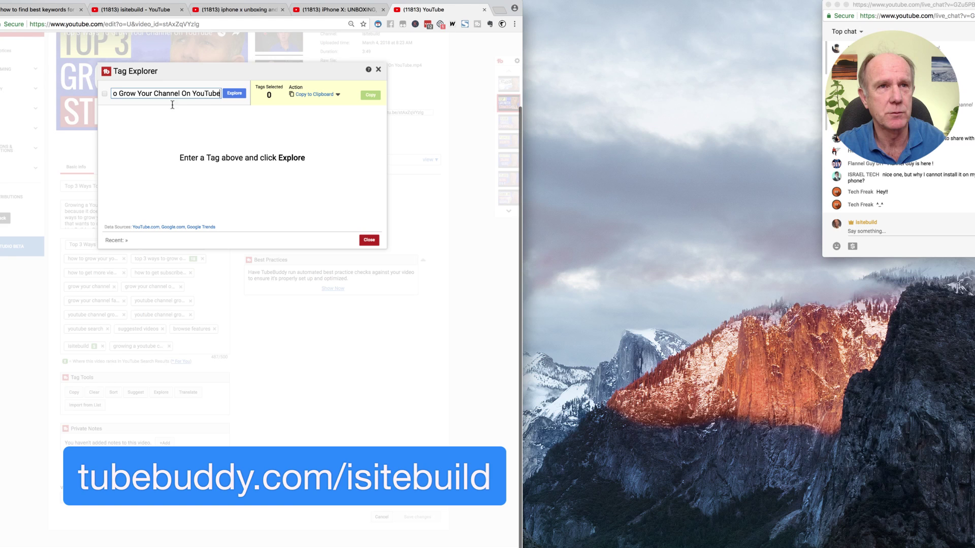
click(233, 96)
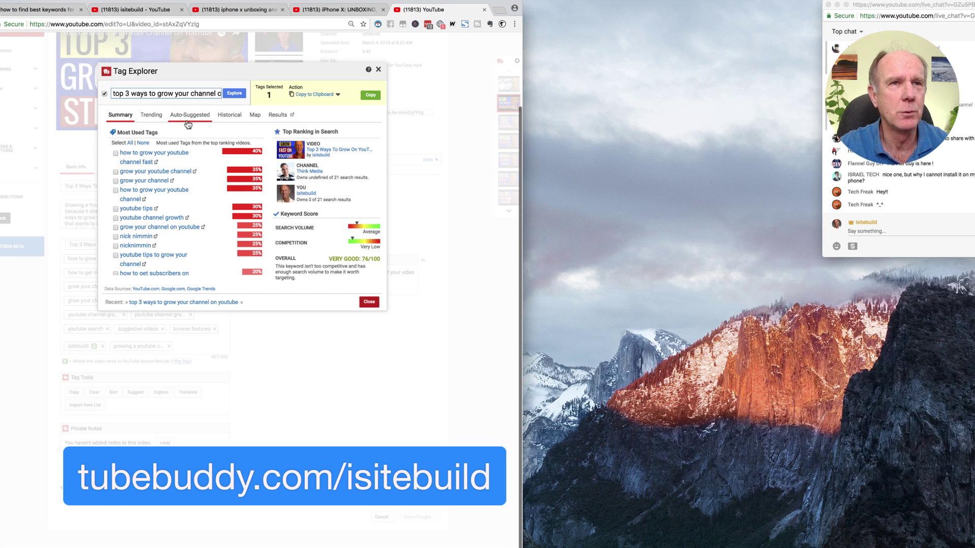
click(378, 70)
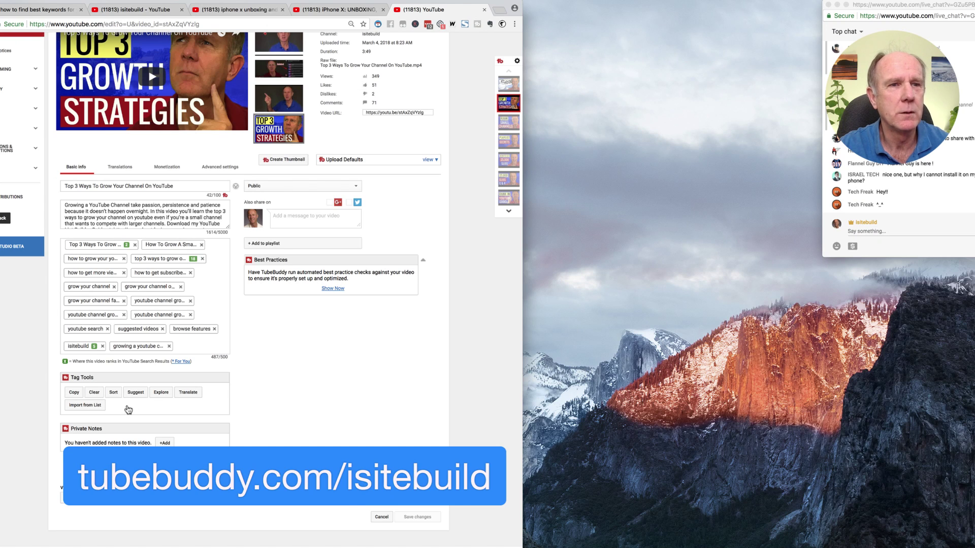